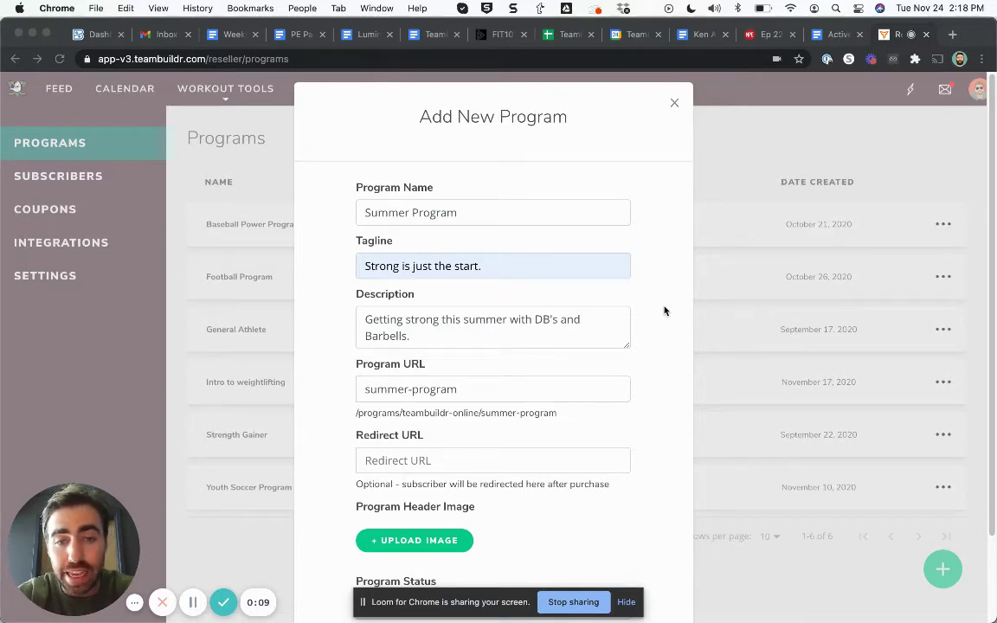
Step: Advance the new program form to its assignment page and assign the Summer Program calendar
{"action": "scroll", "coordinate": [665, 311], "scroll_direction": "down", "scroll_amount": 1}
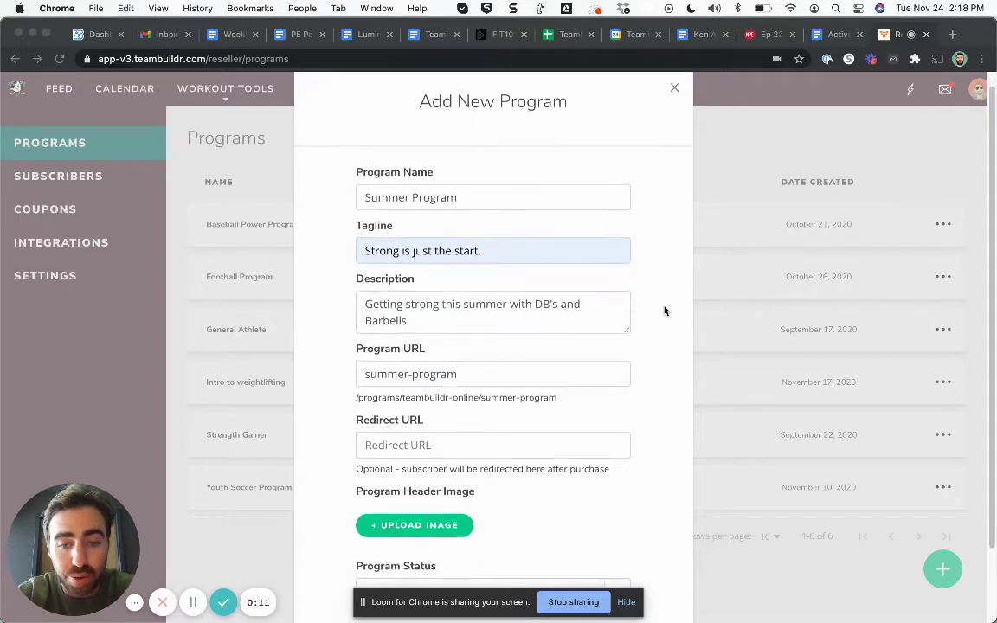
{"action": "scroll", "coordinate": [637, 240], "scroll_direction": "up", "scroll_amount": 1}
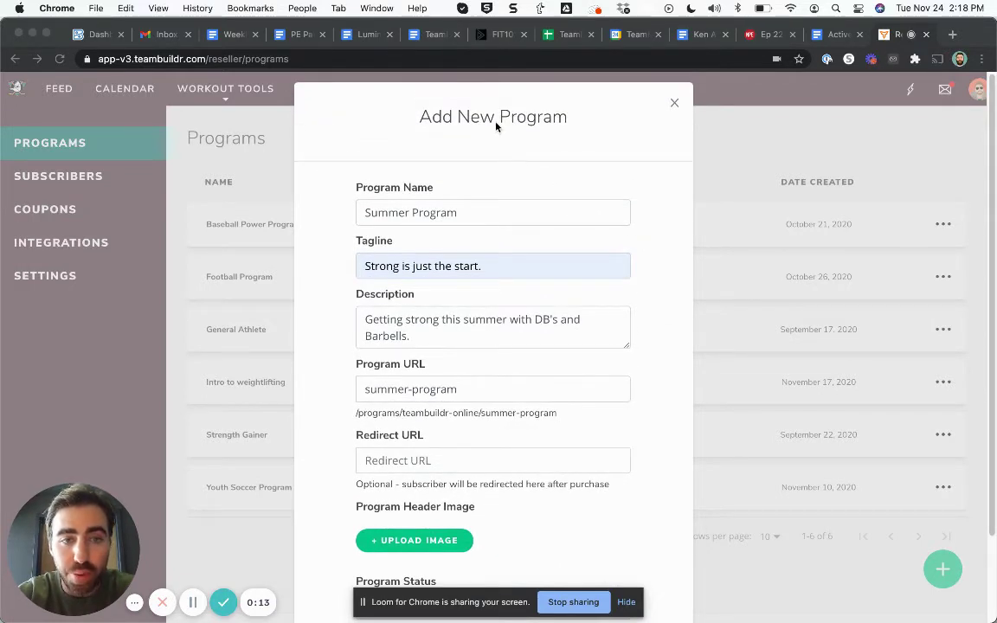
{"action": "scroll", "coordinate": [496, 126], "scroll_direction": "down", "scroll_amount": 5}
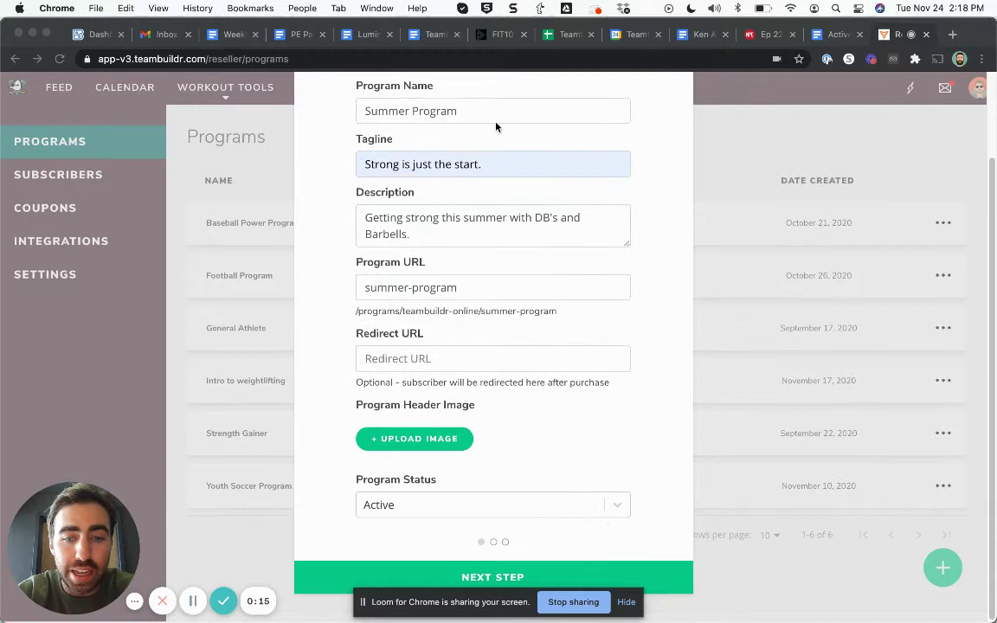
{"action": "left_click", "coordinate": [495, 544]}
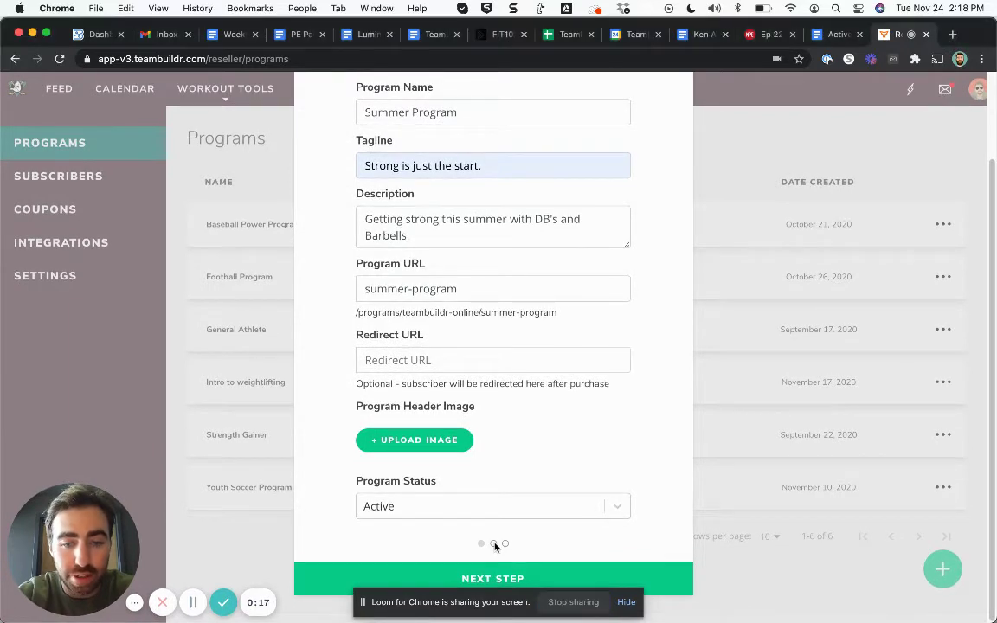
{"action": "left_click", "coordinate": [495, 545]}
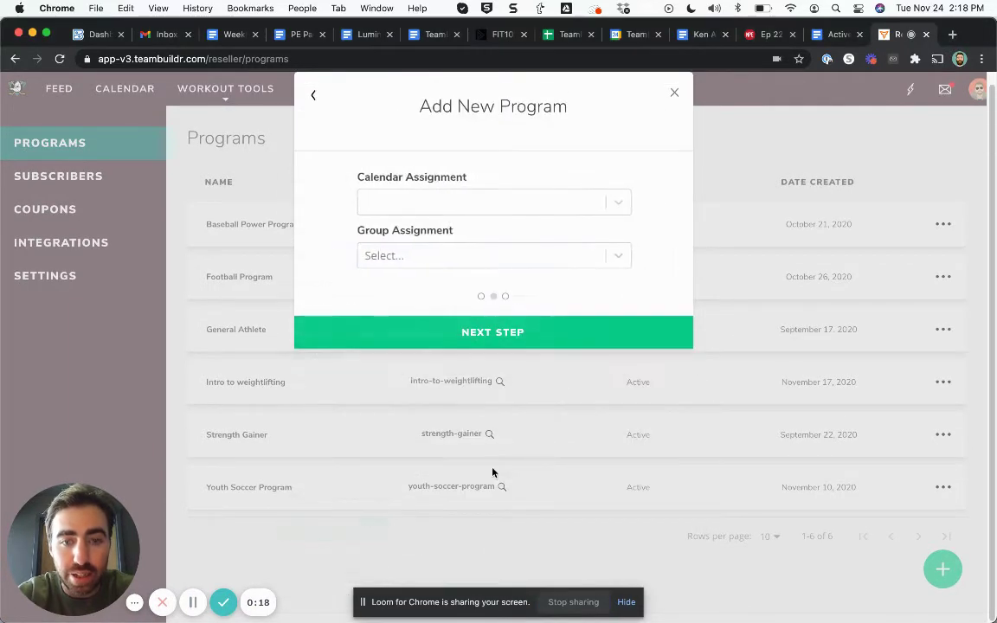
{"action": "left_click", "coordinate": [471, 214]}
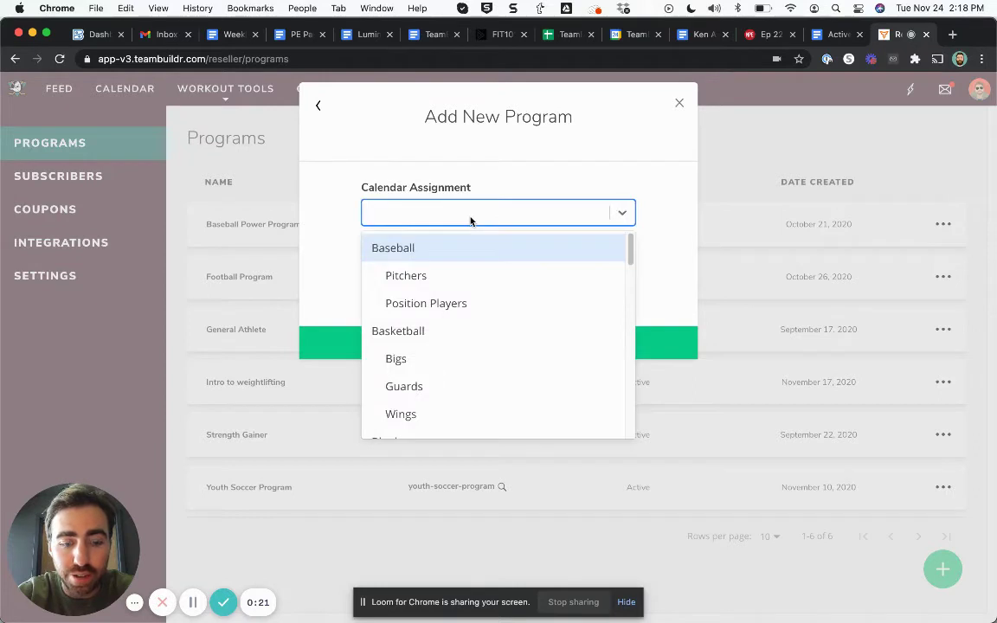
{"action": "type", "text": "summer"}
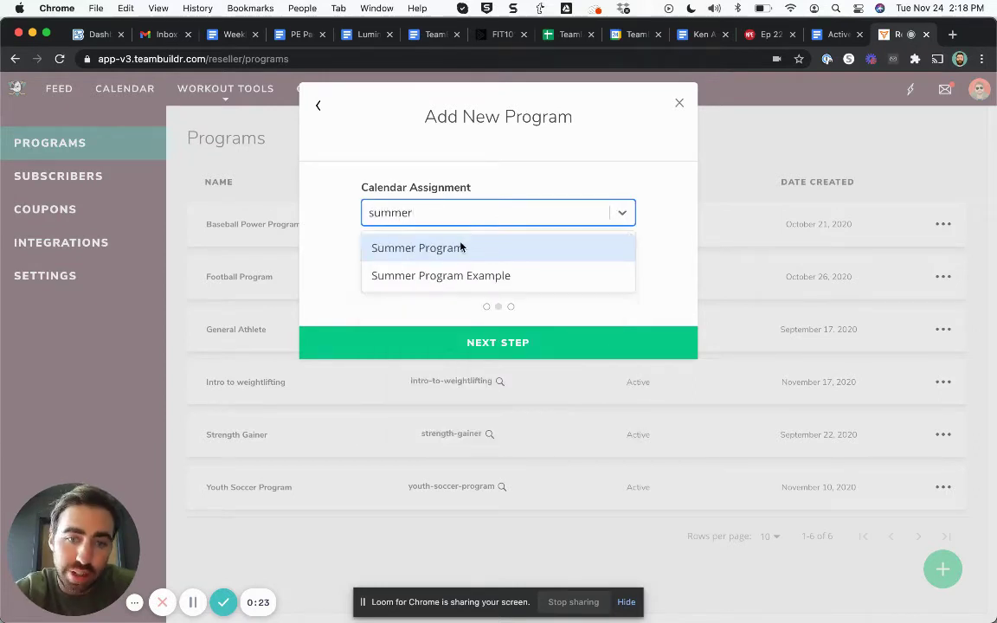
{"action": "left_click", "coordinate": [461, 249]}
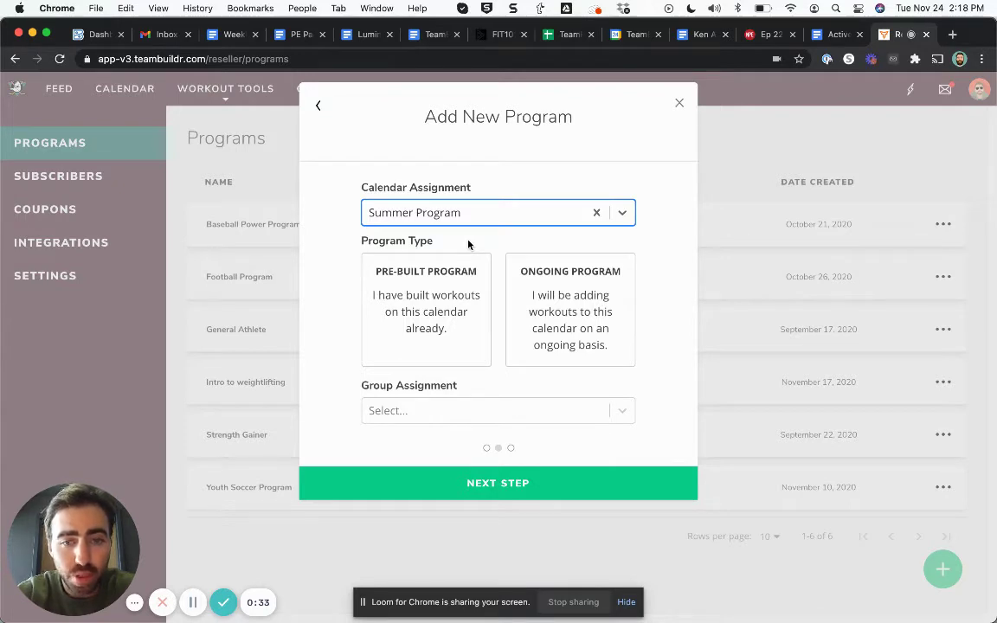
Step: Set the program type to Pre-Built Program with subscribers starting workouts on a Monday, and close the form without saving
{"action": "left_click", "coordinate": [440, 297]}
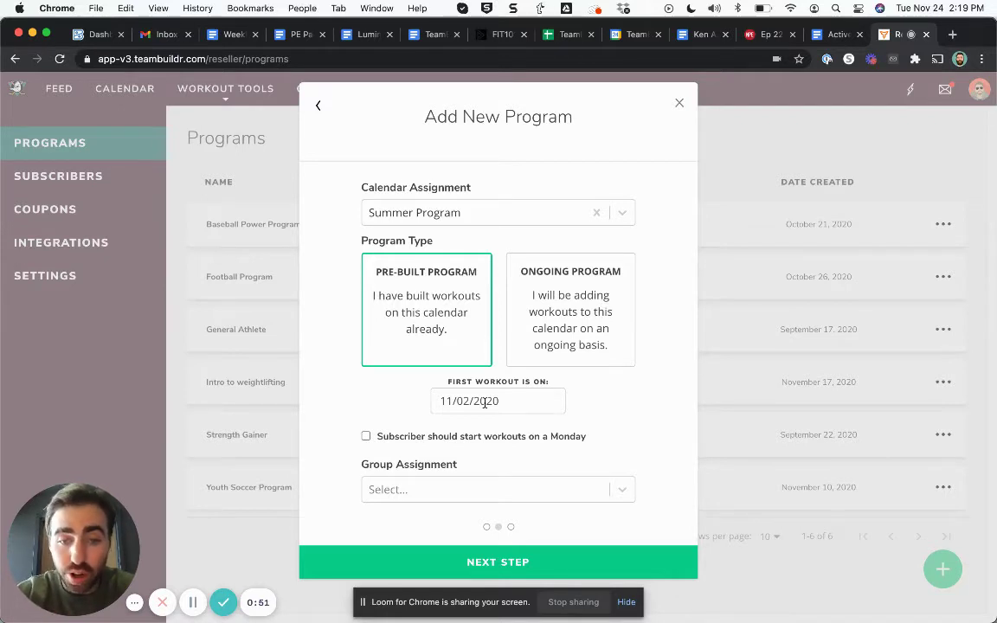
{"action": "left_click", "coordinate": [381, 437]}
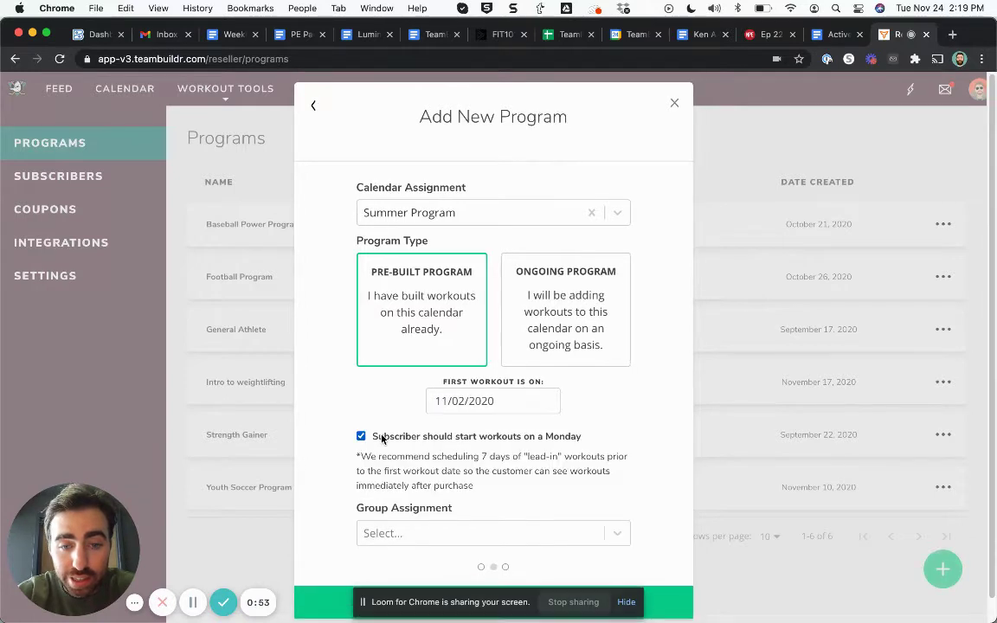
{"action": "scroll", "coordinate": [385, 422], "scroll_direction": "down", "scroll_amount": 1}
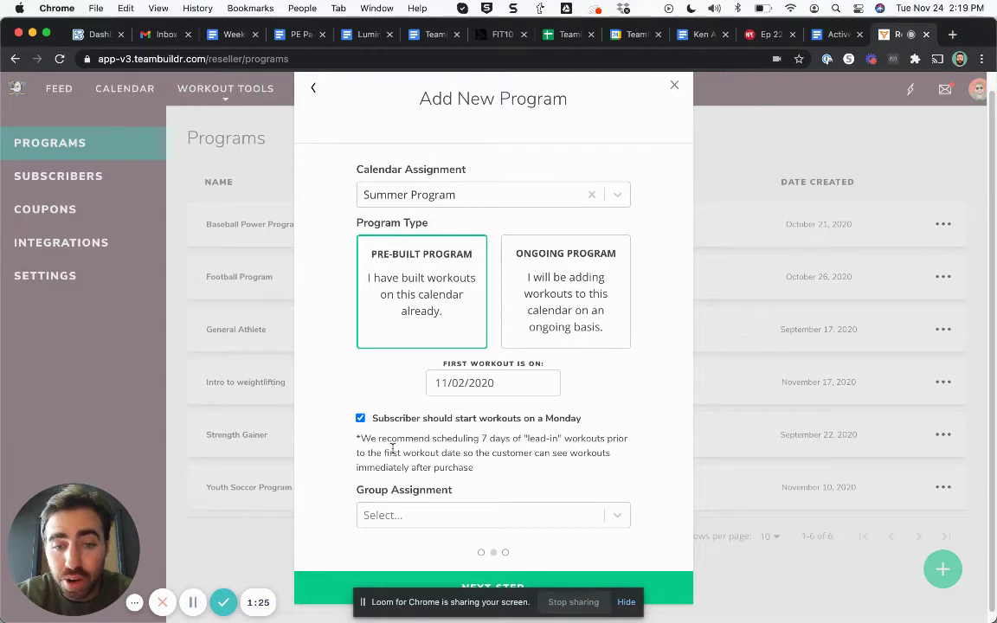
{"action": "left_click_drag", "start_coordinate": [361, 438], "coordinate": [475, 475]}
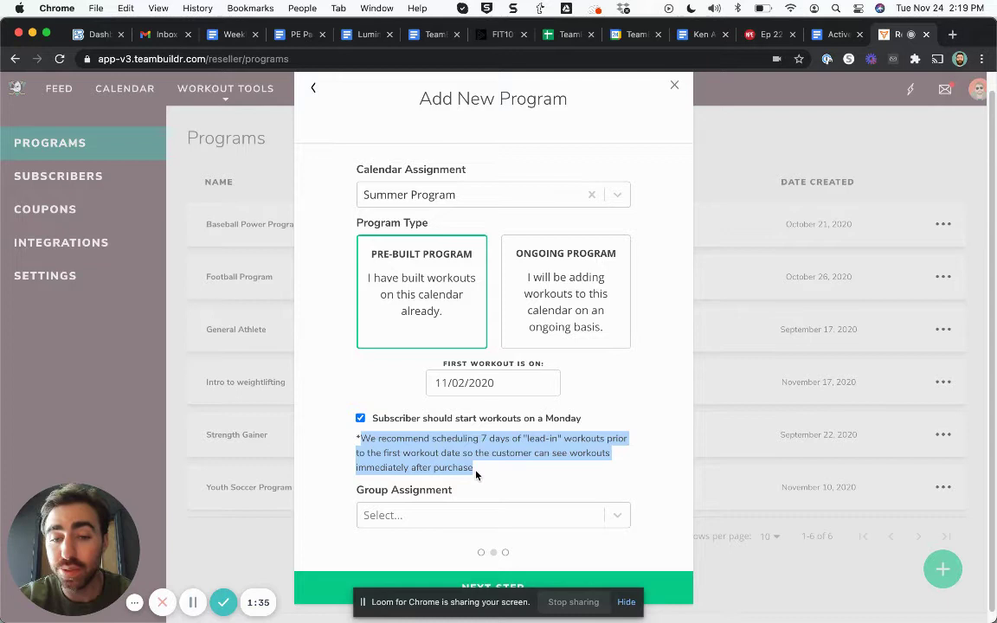
{"action": "left_click", "coordinate": [475, 473]}
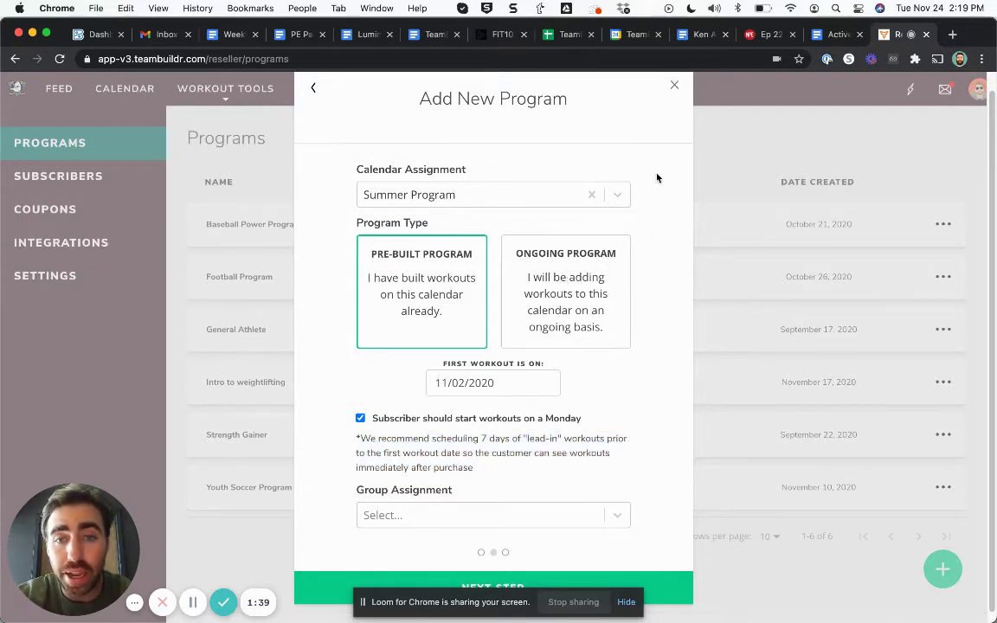
{"action": "left_click", "coordinate": [675, 85]}
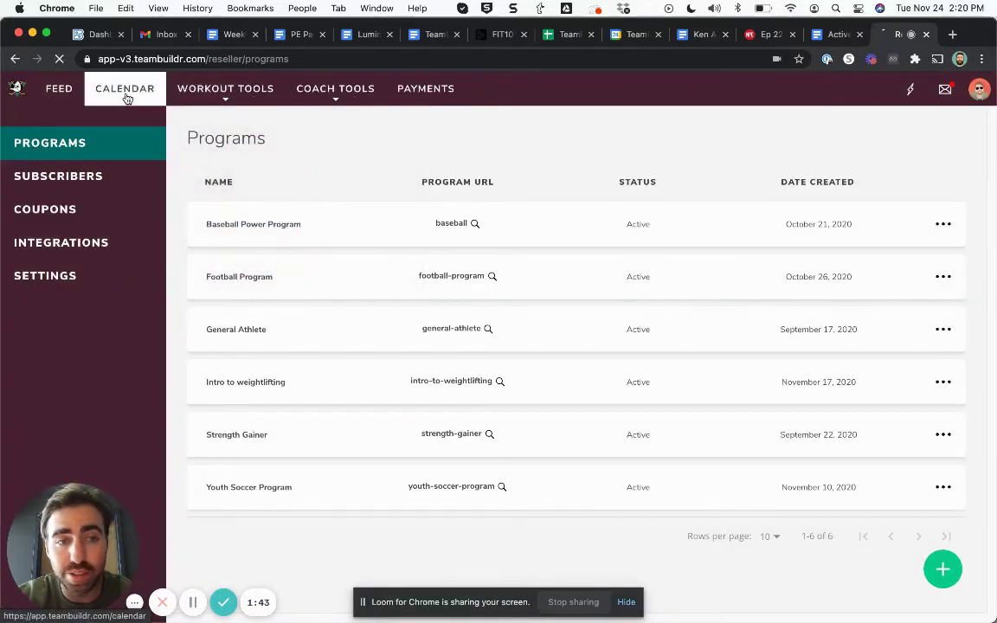
Step: Go to the workout calendar and open the Summer Program calendar
{"action": "left_click", "coordinate": [126, 98]}
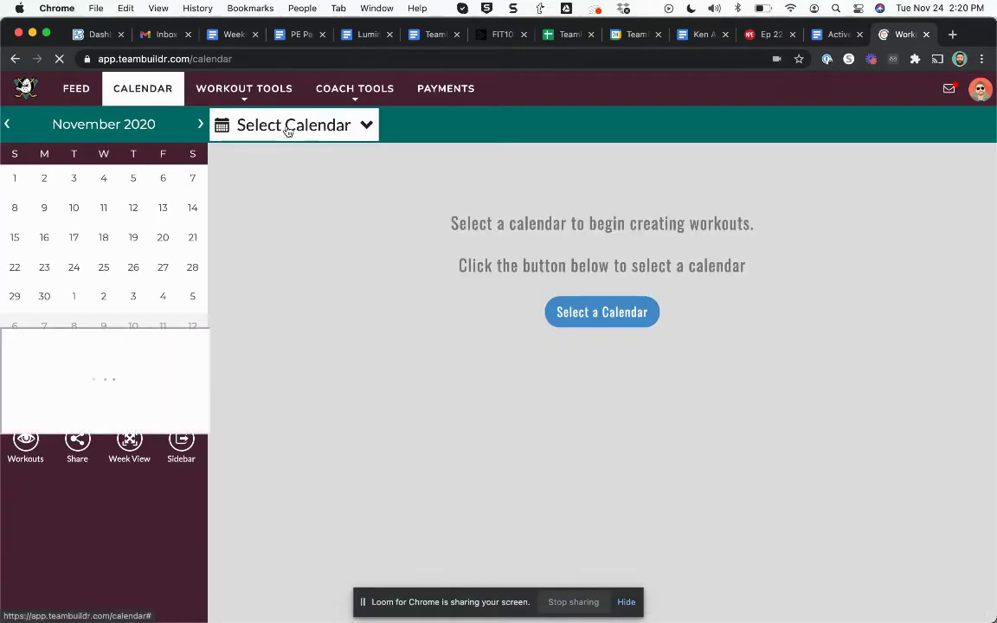
{"action": "left_click", "coordinate": [283, 132]}
{"action": "scroll", "coordinate": [462, 309], "scroll_direction": "down", "scroll_amount": 10}
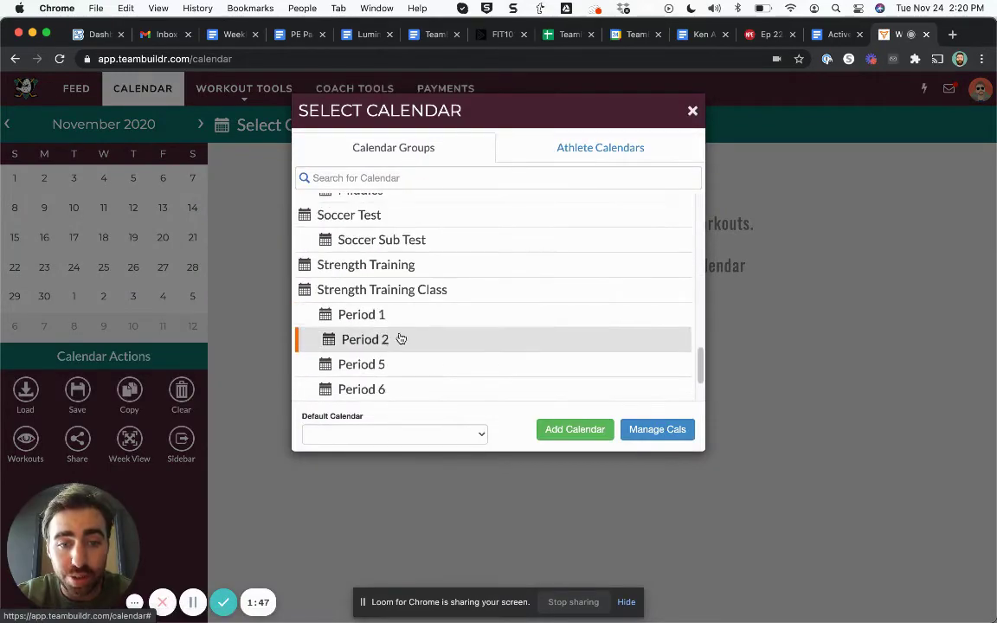
{"action": "scroll", "coordinate": [395, 310], "scroll_direction": "down", "scroll_amount": 2}
{"action": "left_click", "coordinate": [394, 338]}
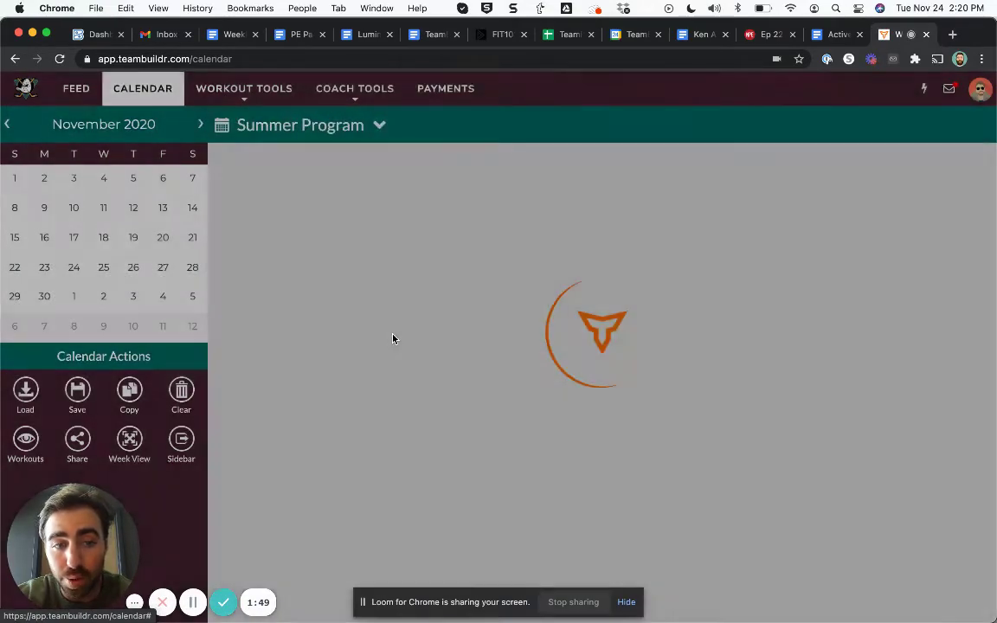
Step: Select November 2, 2020 and show the Summer Program calendar in week view from the start of November
{"action": "left_click", "coordinate": [45, 182]}
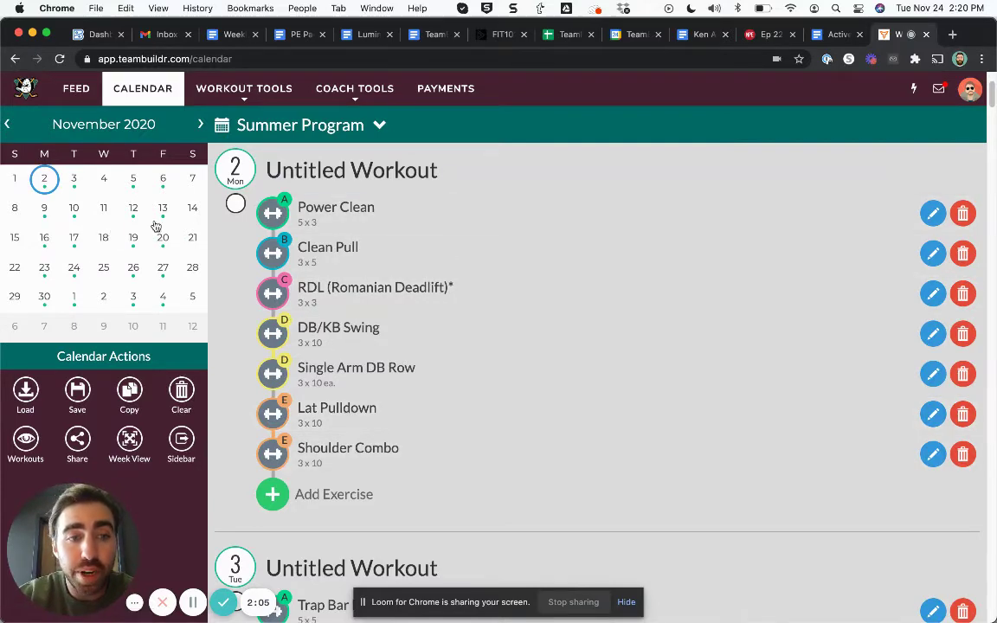
{"action": "left_click", "coordinate": [129, 439]}
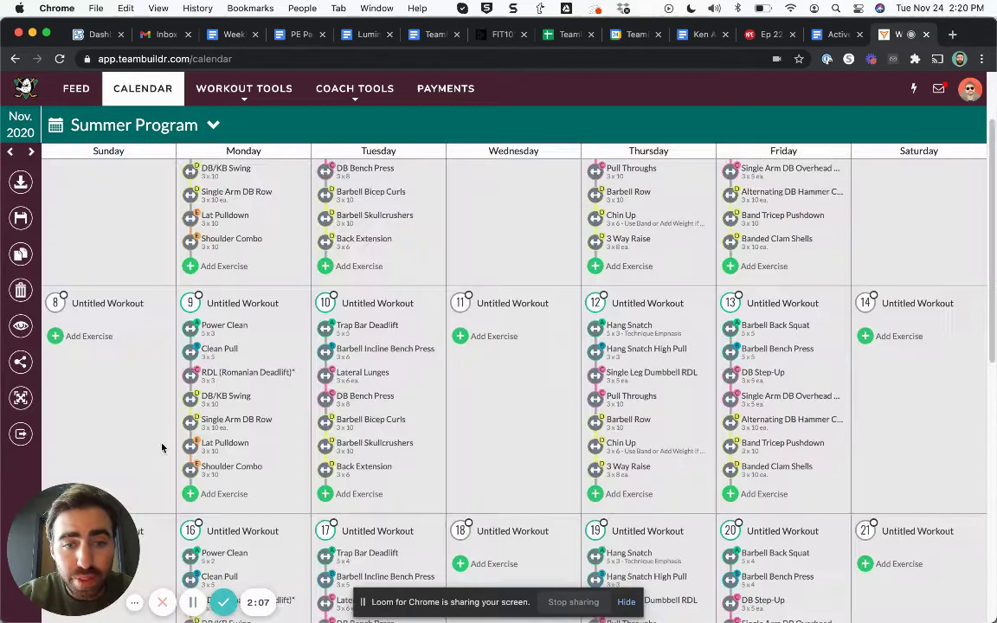
{"action": "scroll", "coordinate": [161, 448], "scroll_direction": "up", "scroll_amount": 2}
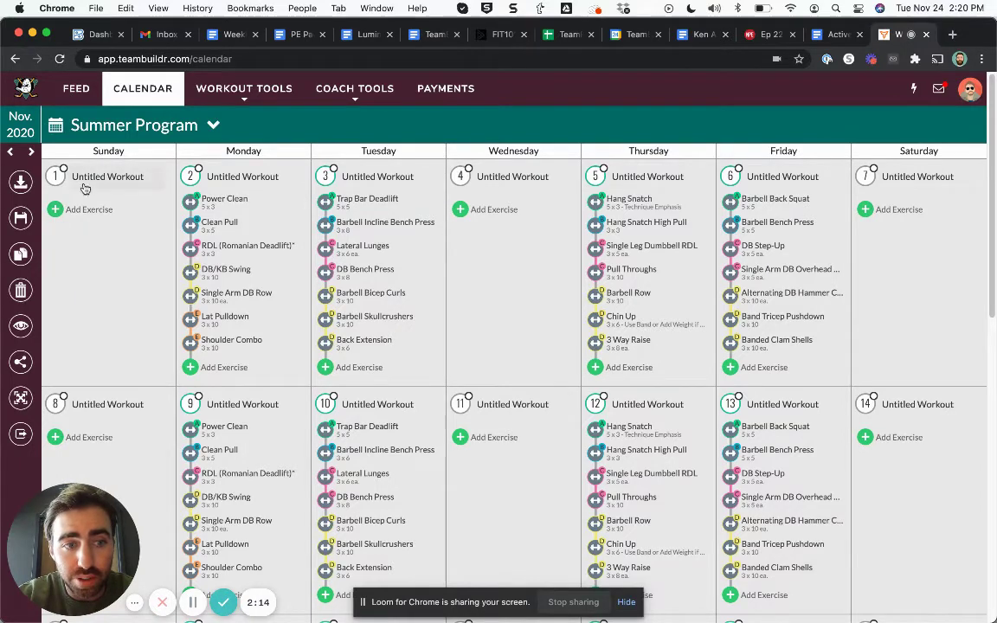
Step: Load the saved workout "Pre-Game CNS Primer (Gameday Lift) - Single Session" onto the Summer Program calendar for 2020-11-02
{"action": "left_click", "coordinate": [21, 182]}
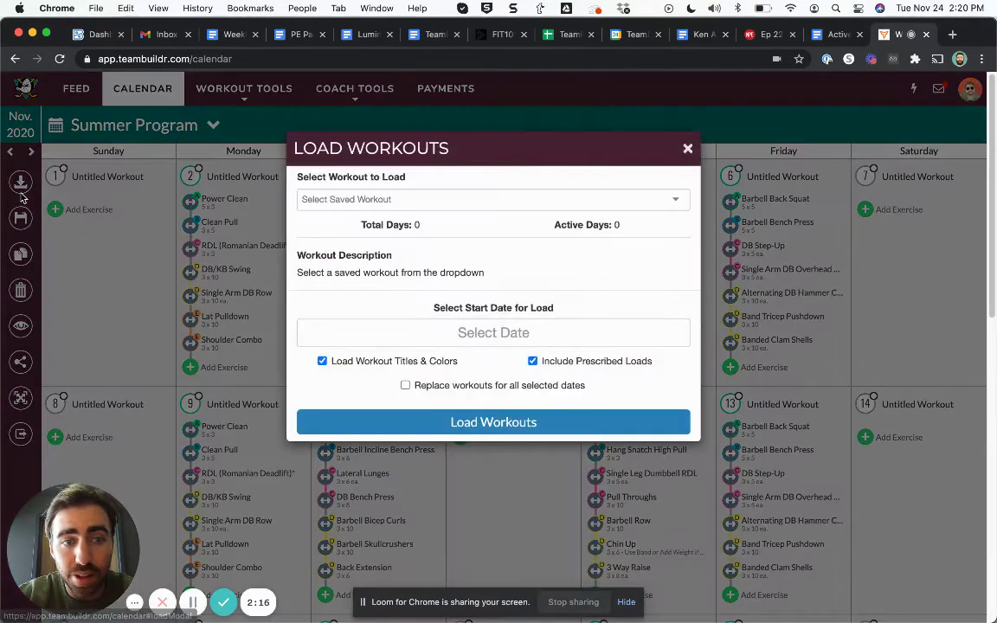
{"action": "left_click", "coordinate": [349, 230]}
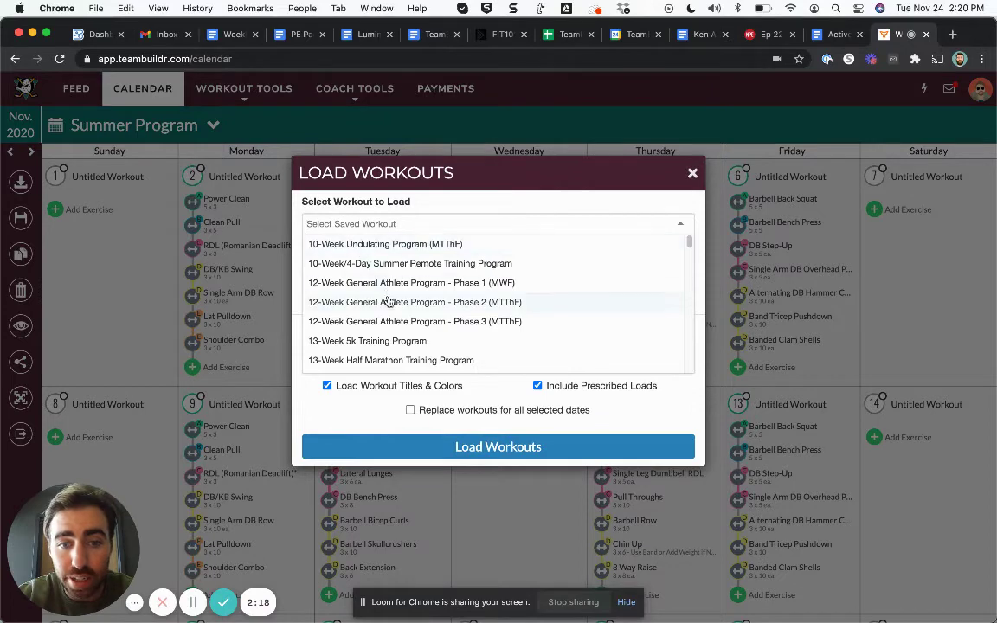
{"action": "scroll", "coordinate": [397, 284], "scroll_direction": "down", "scroll_amount": 2}
{"action": "scroll", "coordinate": [397, 281], "scroll_direction": "down", "scroll_amount": 2}
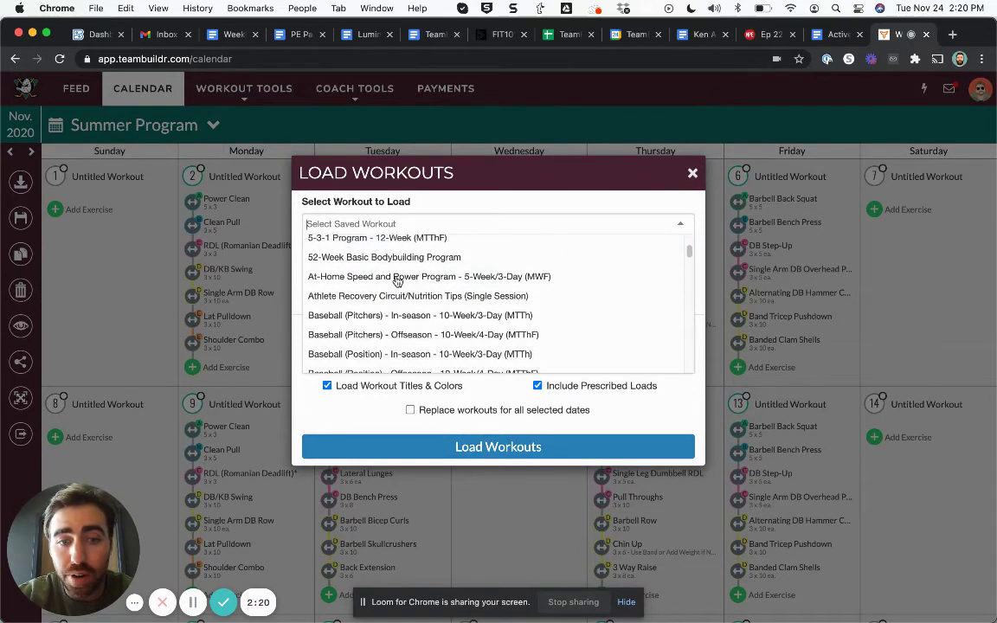
{"action": "left_click", "coordinate": [414, 218]}
{"action": "type", "text": "single"}
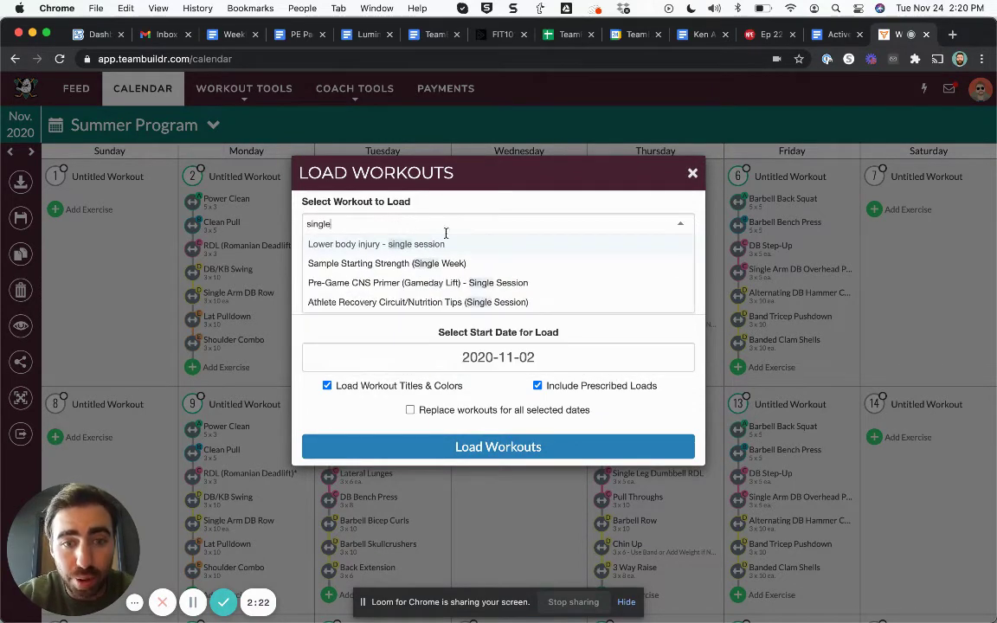
{"action": "left_click", "coordinate": [374, 283]}
{"action": "left_click", "coordinate": [468, 447]}
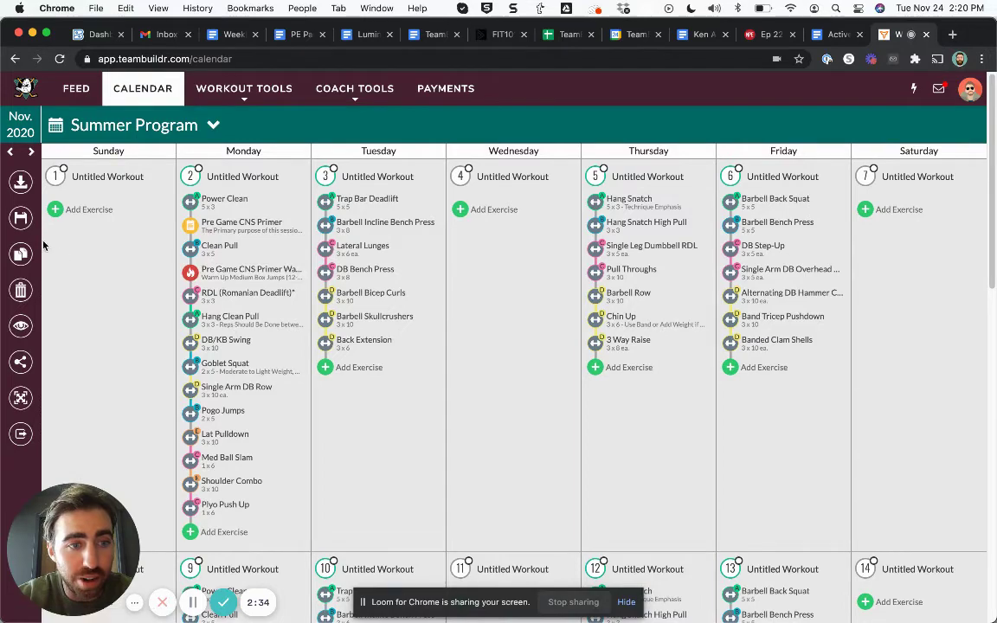
Step: Load the same Pre-Game CNS Primer workout with its start date set to 2020-11-01
{"action": "left_click", "coordinate": [24, 186]}
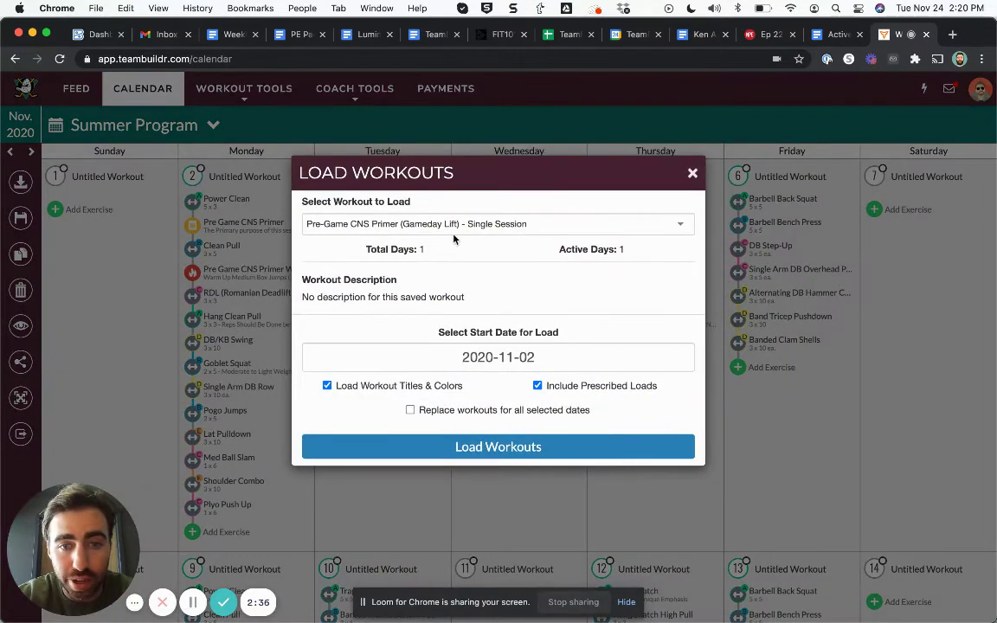
{"action": "left_click", "coordinate": [405, 358]}
{"action": "left_click", "coordinate": [312, 244]}
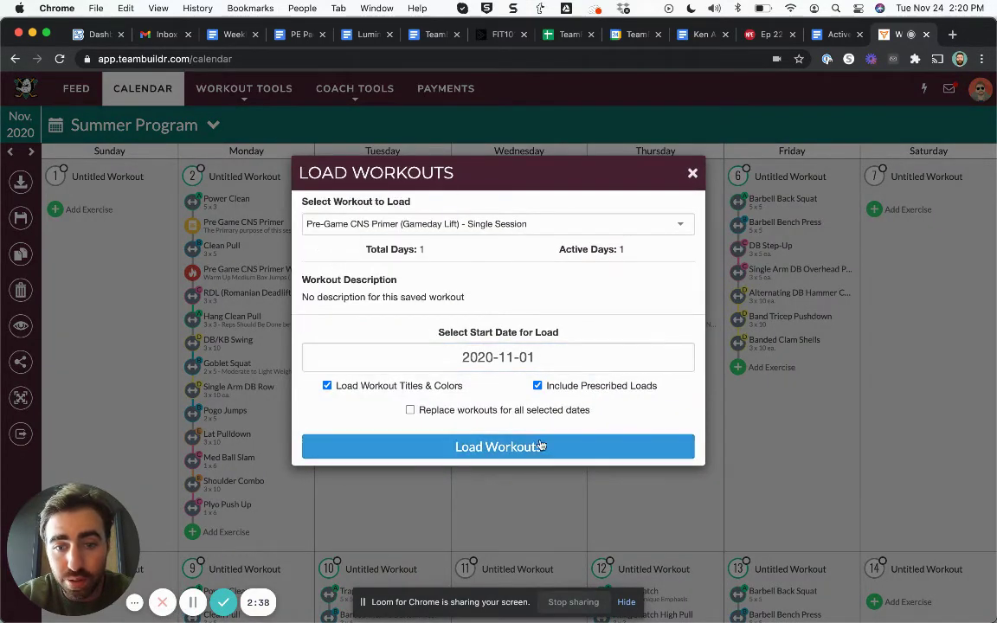
{"action": "left_click", "coordinate": [508, 447]}
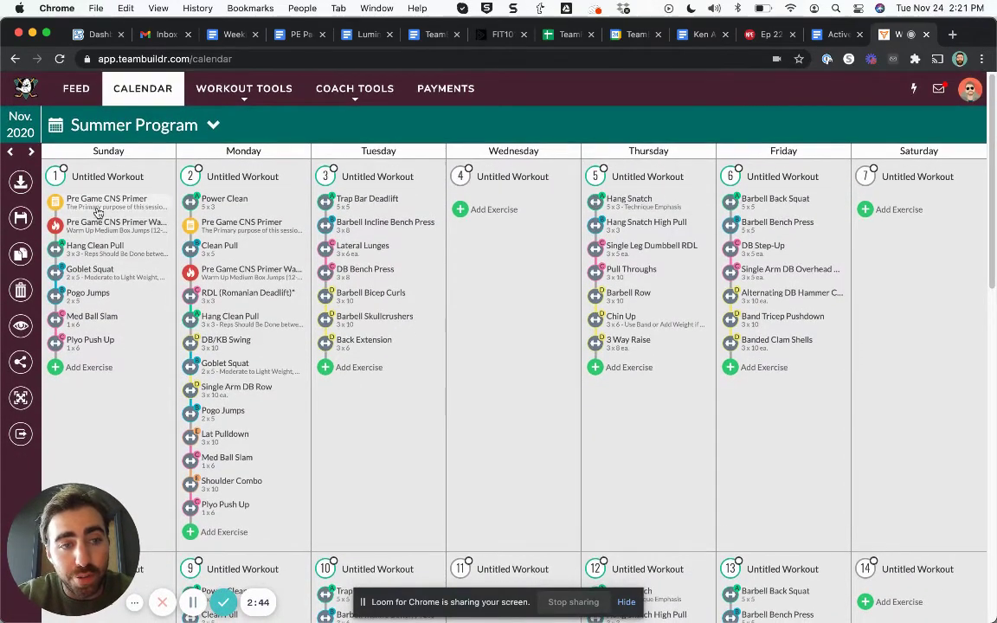
Step: Set up a multiple-date workout copy from 2020-11-01 to the date range 2020-10-27 through 2020-10-31
{"action": "left_click", "coordinate": [23, 224]}
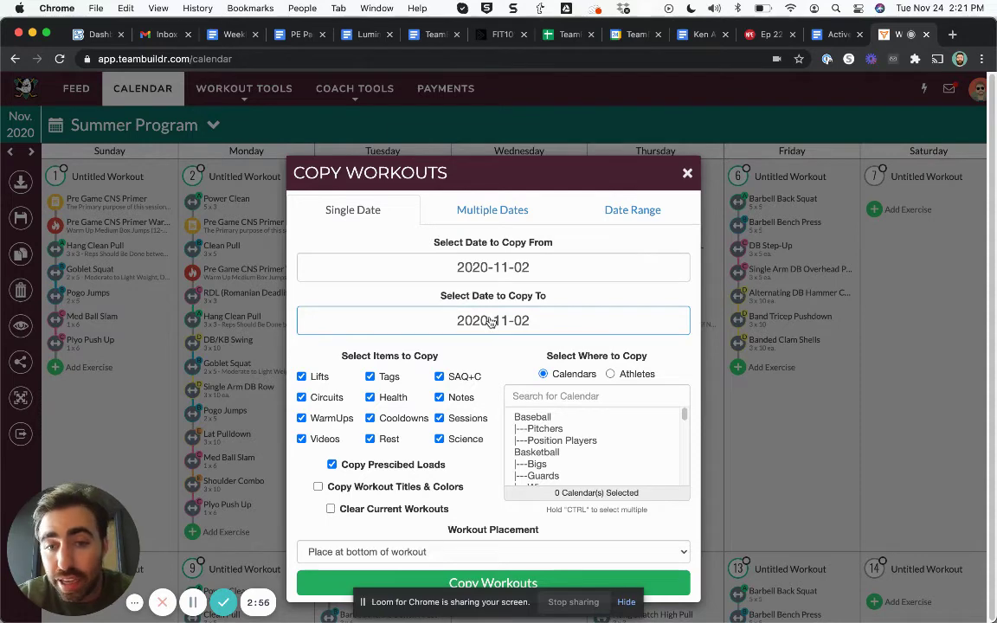
{"action": "left_click", "coordinate": [443, 258]}
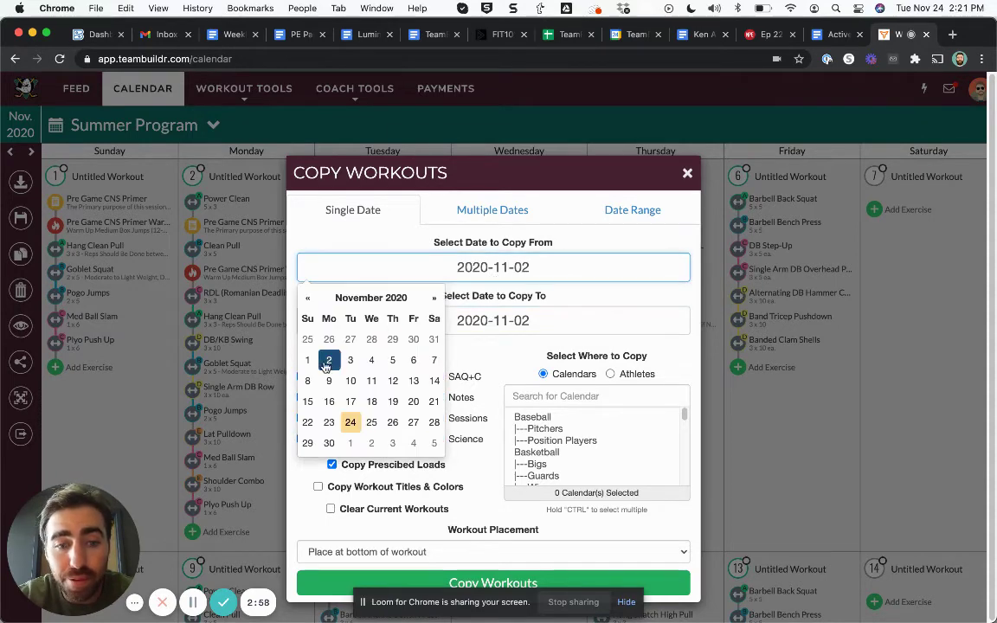
{"action": "left_click", "coordinate": [308, 360]}
{"action": "left_click", "coordinate": [511, 211]}
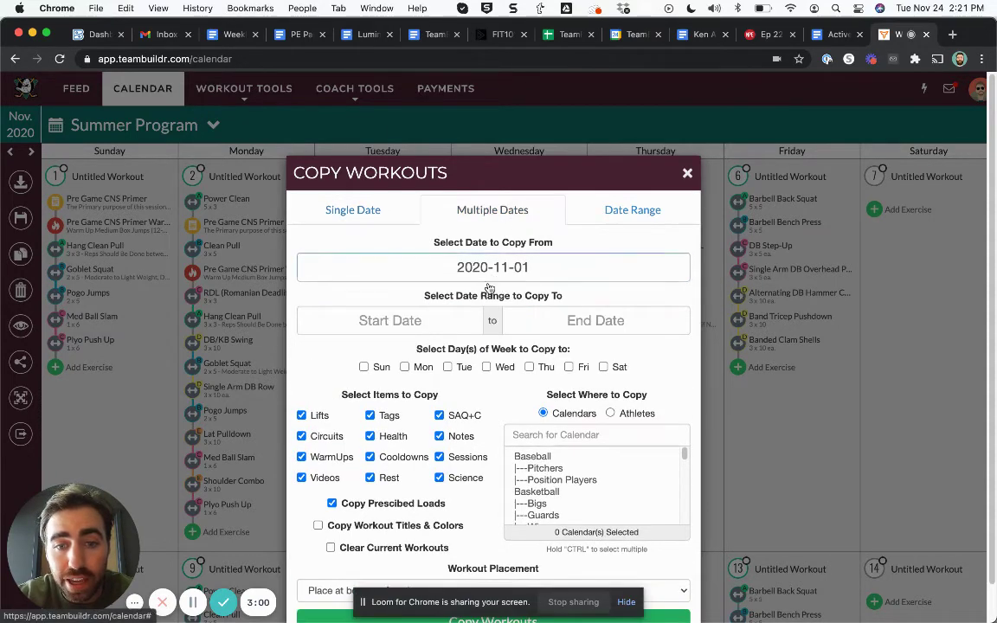
{"action": "left_click", "coordinate": [414, 326]}
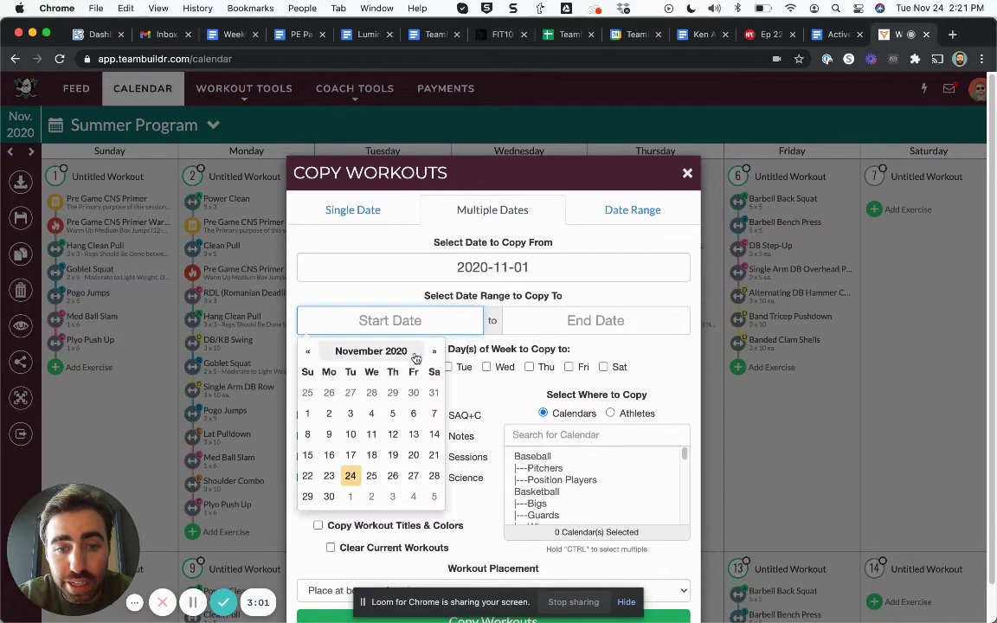
{"action": "left_click", "coordinate": [349, 395]}
{"action": "left_click", "coordinate": [556, 324]}
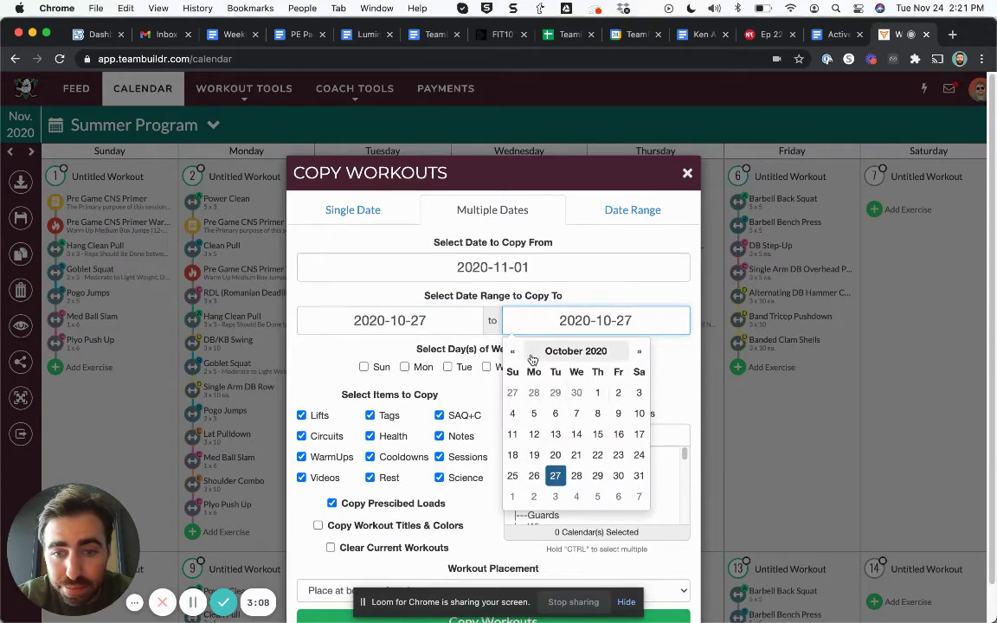
{"action": "left_click", "coordinate": [639, 476]}
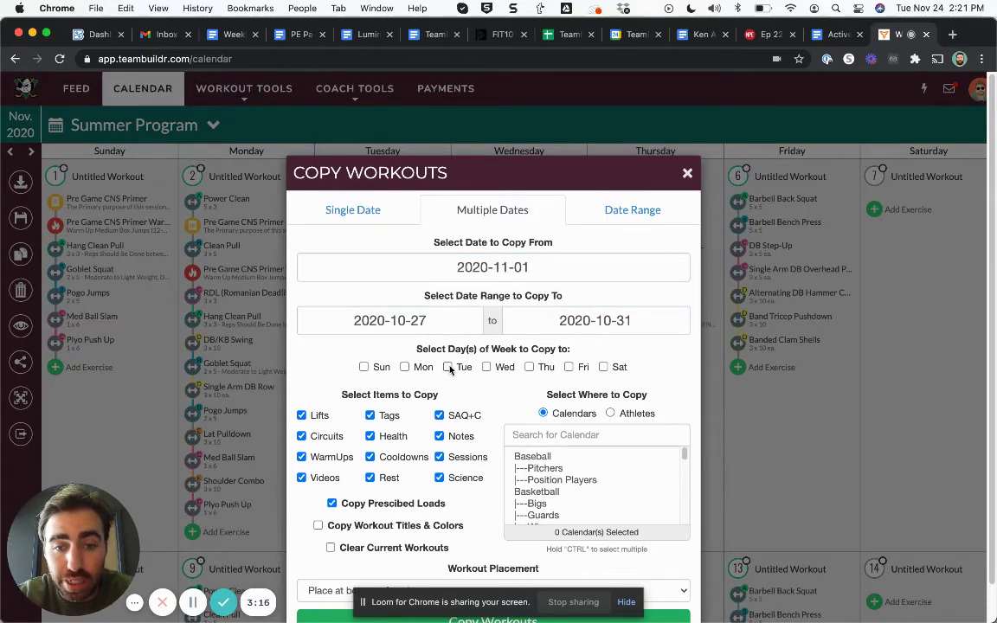
Step: Include Monday through Saturday as the days of the week to copy the workout to, leaving Sunday out
{"action": "left_click", "coordinate": [448, 367]}
{"action": "left_click", "coordinate": [486, 367]}
{"action": "left_click", "coordinate": [529, 368]}
{"action": "left_click", "coordinate": [569, 367]}
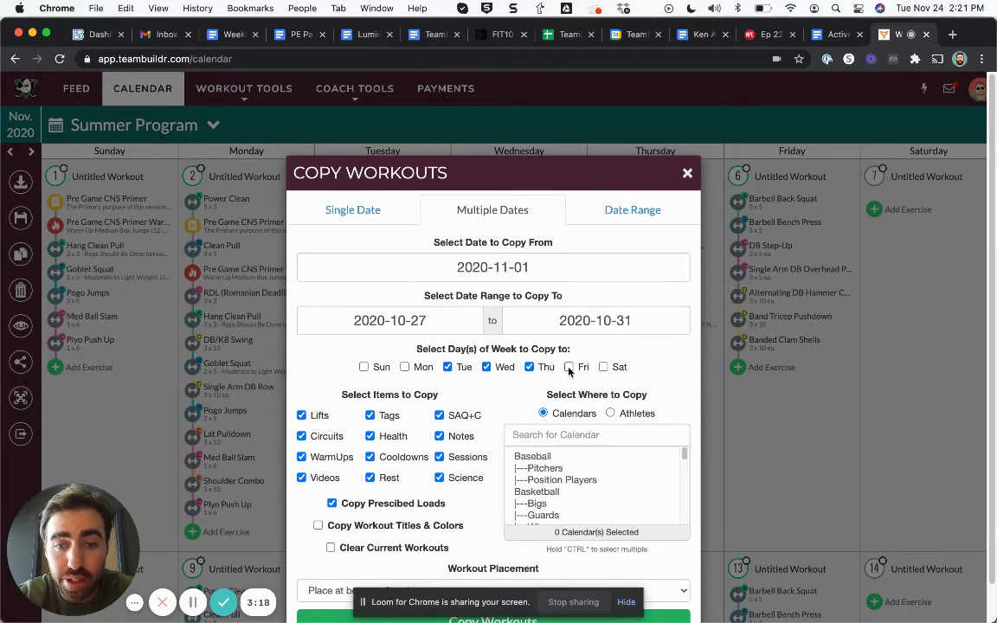
{"action": "left_click", "coordinate": [603, 367]}
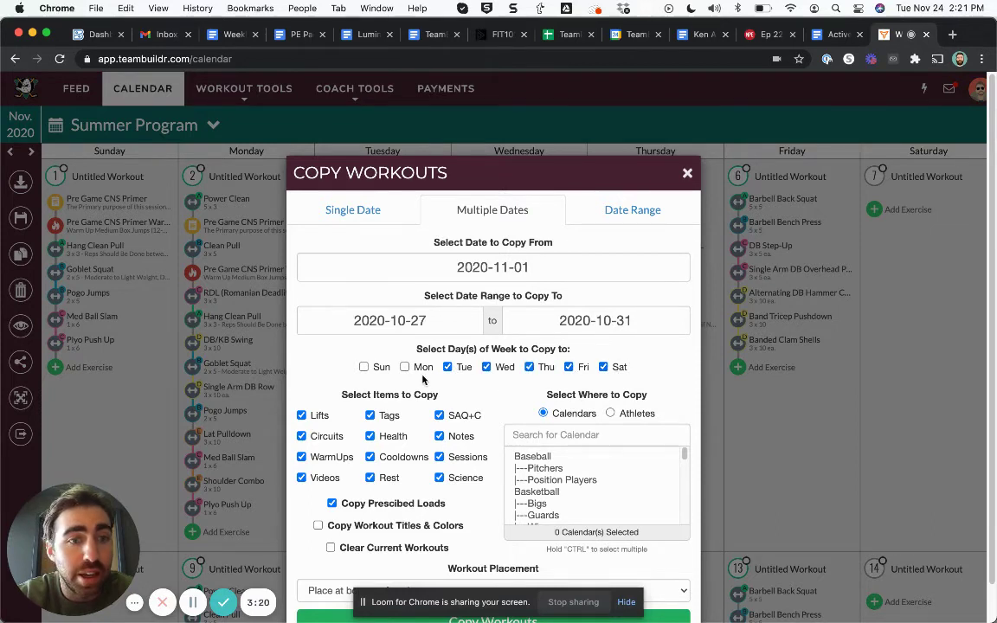
{"action": "left_click", "coordinate": [405, 367]}
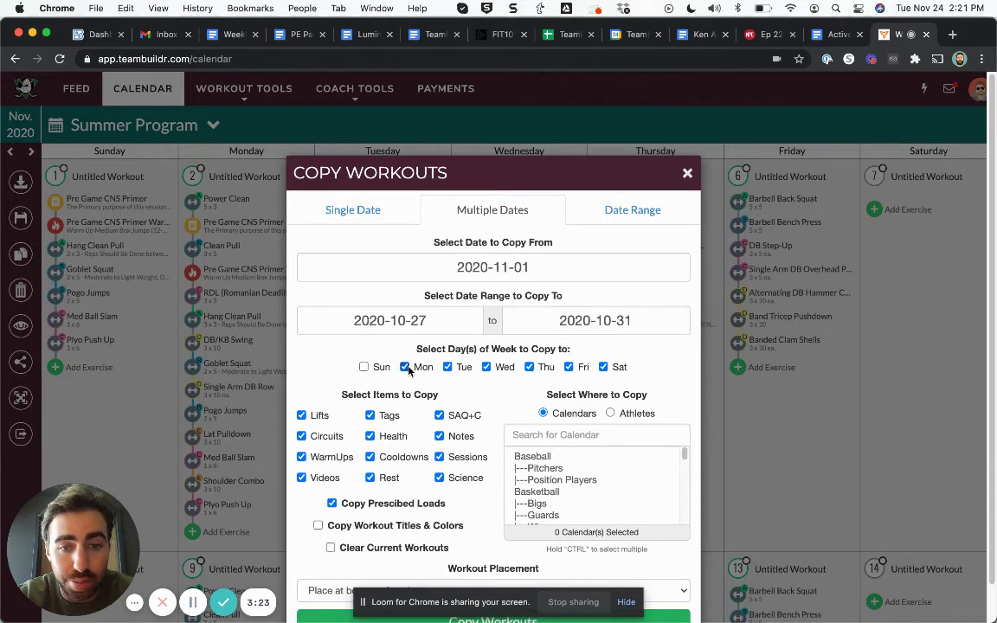
Step: Copy the workout to the Summer Program calendar and check the last week of October 2020 there
{"action": "scroll", "coordinate": [545, 481], "scroll_direction": "down", "scroll_amount": 5}
{"action": "scroll", "coordinate": [548, 485], "scroll_direction": "down", "scroll_amount": 3}
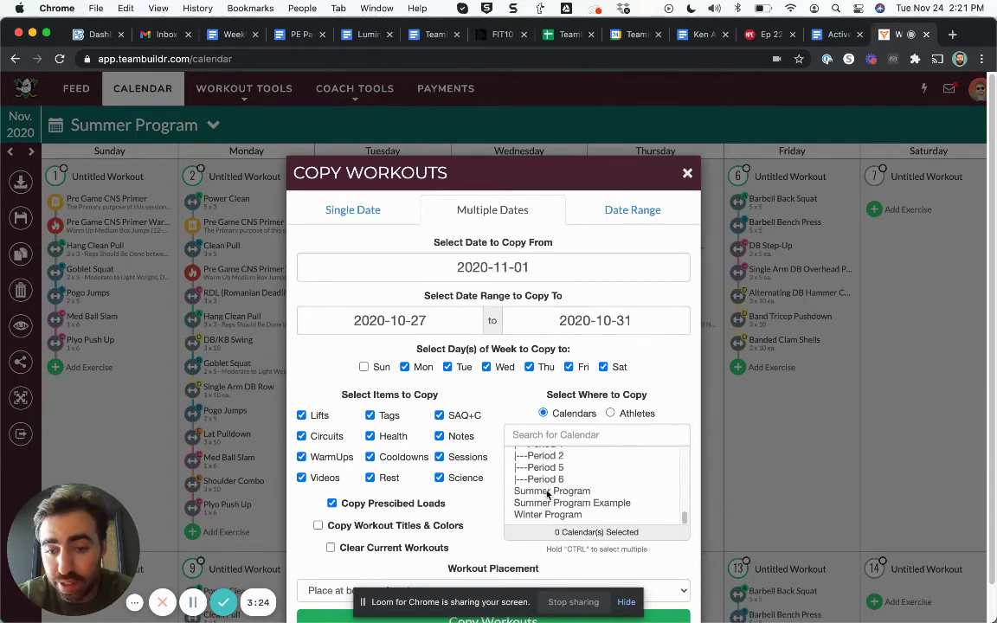
{"action": "left_click", "coordinate": [546, 487]}
{"action": "scroll", "coordinate": [479, 418], "scroll_direction": "down", "scroll_amount": 1}
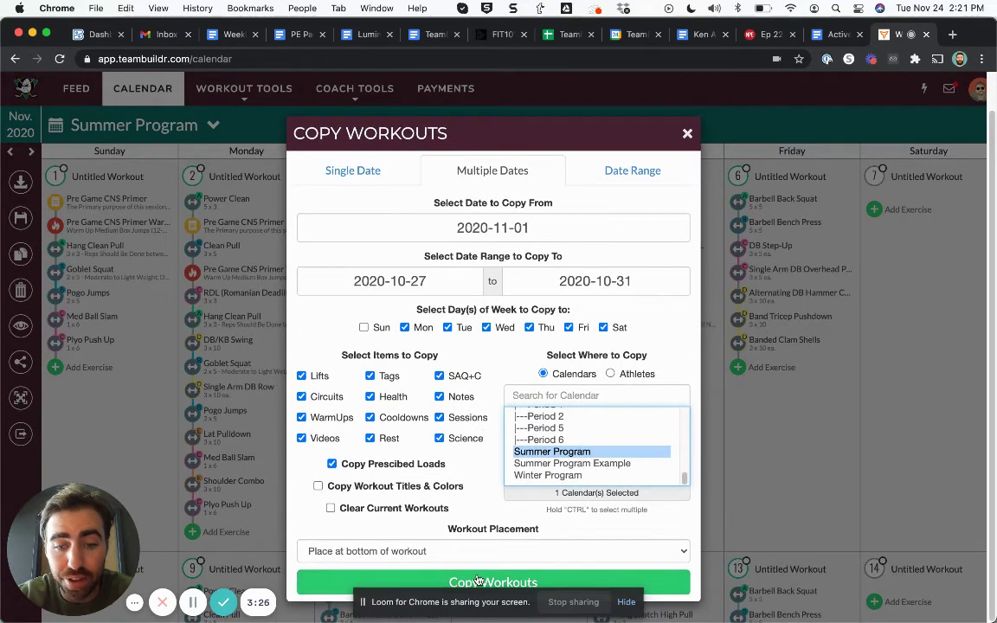
{"action": "left_click", "coordinate": [480, 581]}
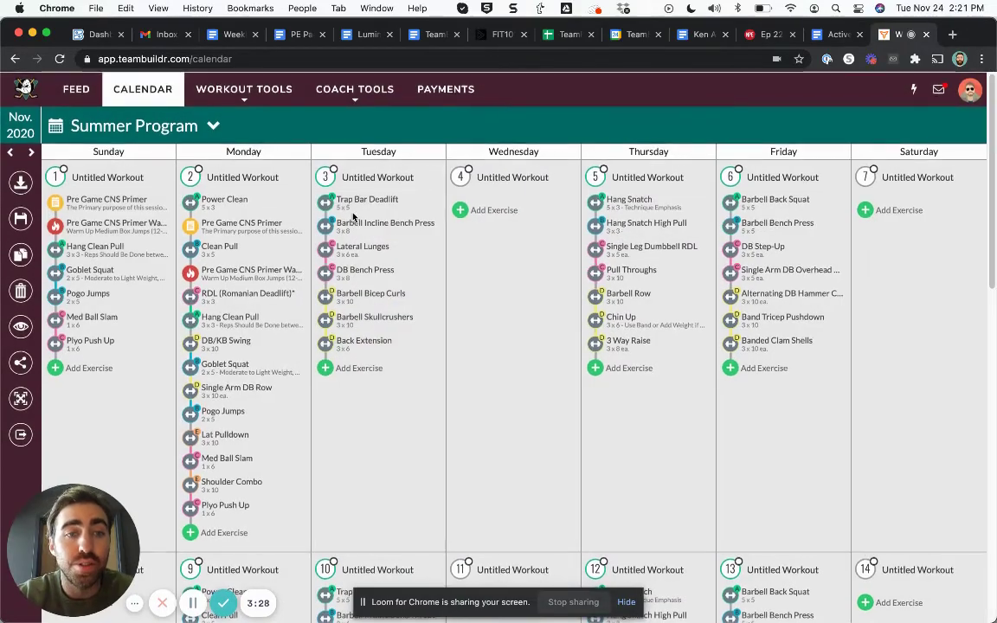
{"action": "left_click", "coordinate": [16, 156]}
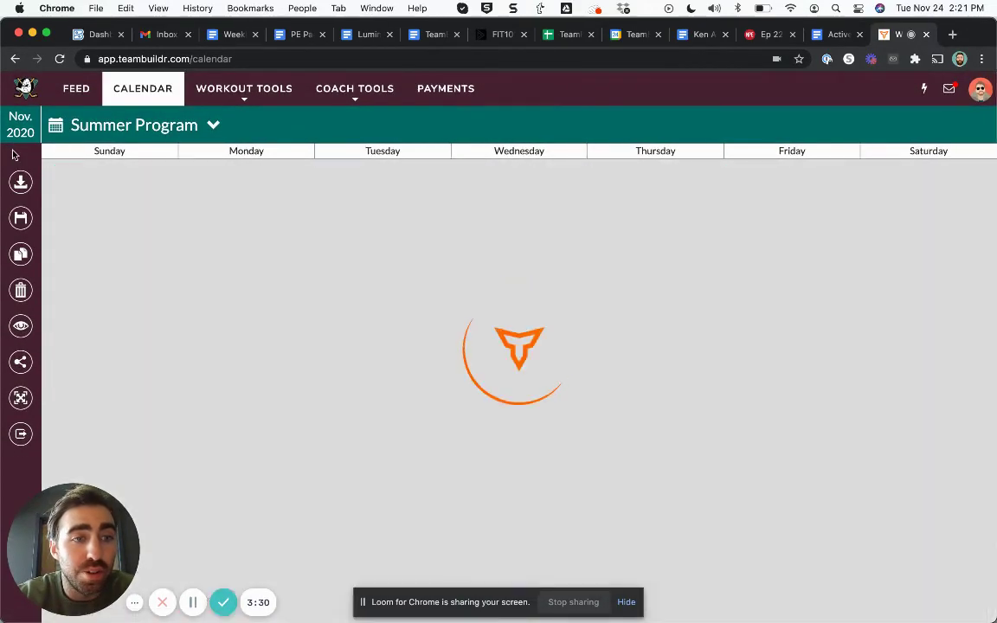
{"action": "scroll", "coordinate": [301, 307], "scroll_direction": "down", "scroll_amount": 5}
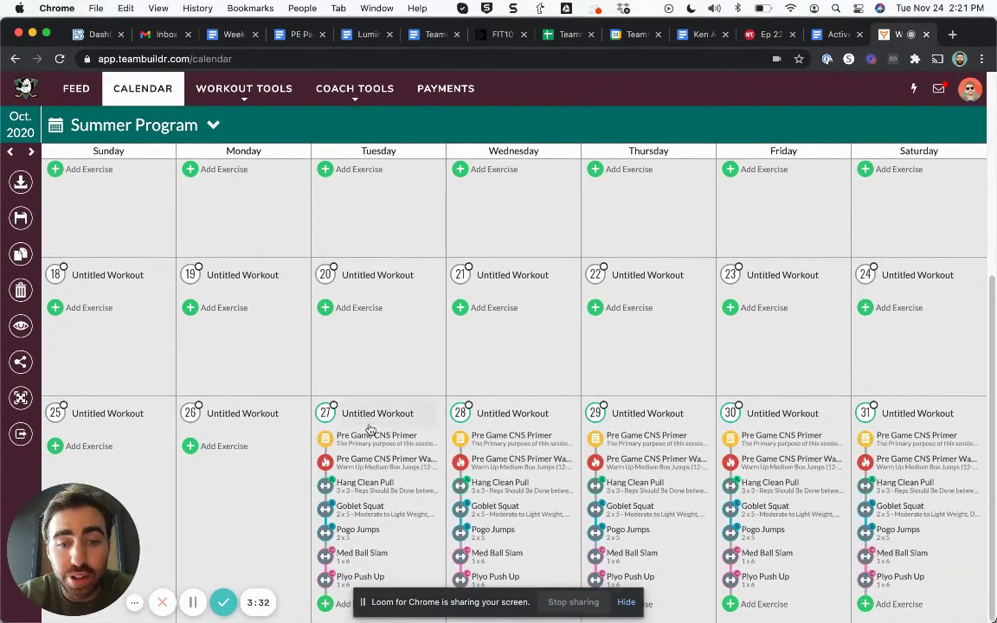